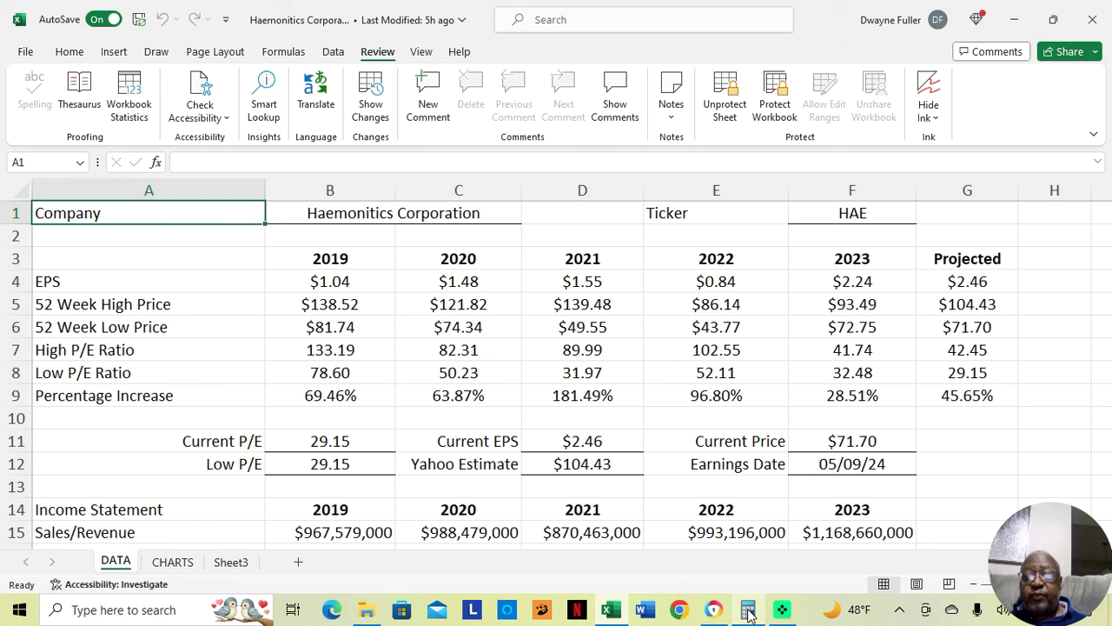
Step: Switch to the Calculator and add 9 to the low P/E ratio of 29.15
mouse_move(749, 615)
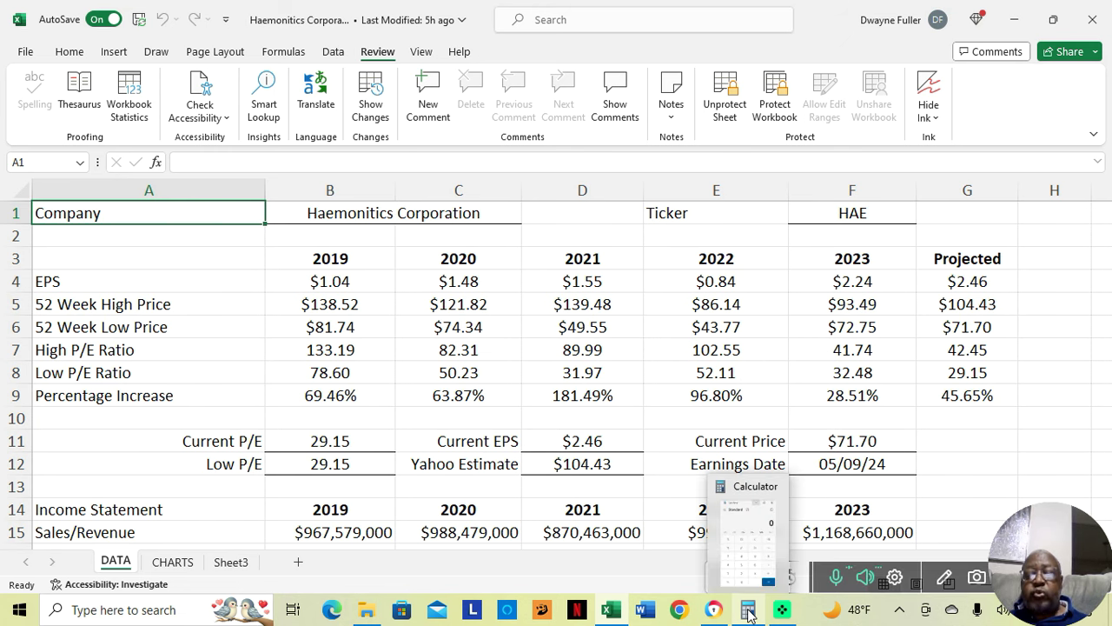
left_click(749, 614)
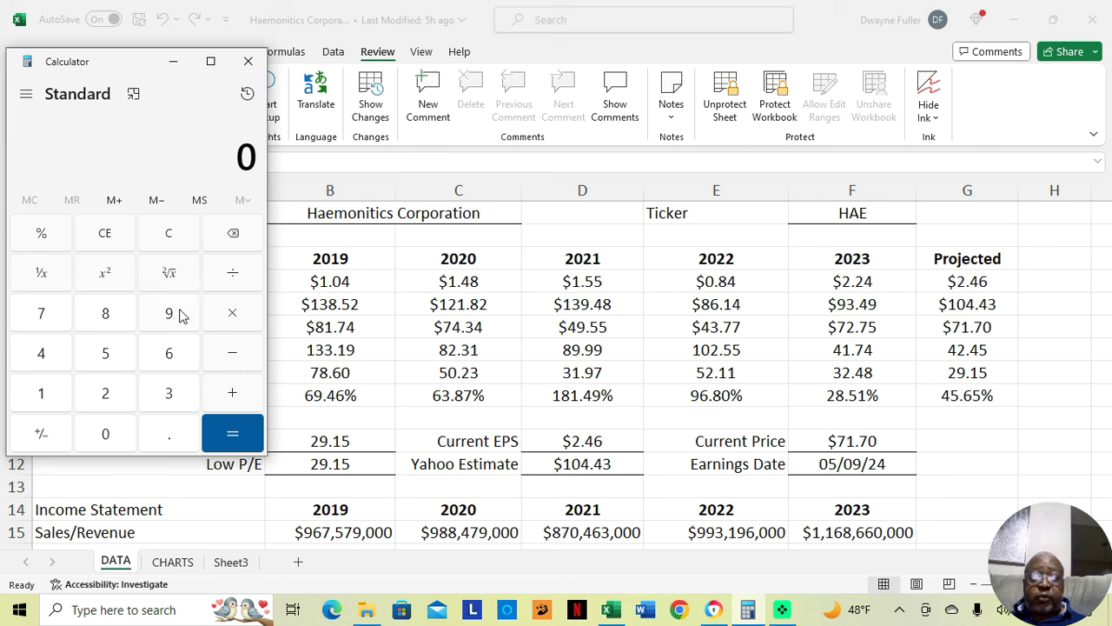
left_click(107, 397)
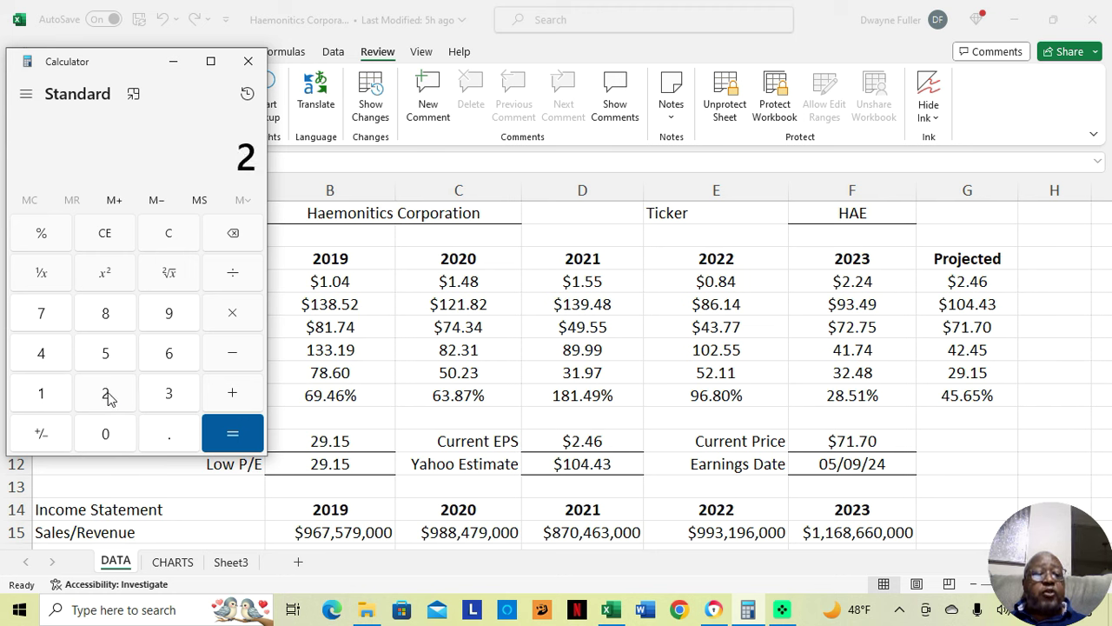
left_click(171, 314)
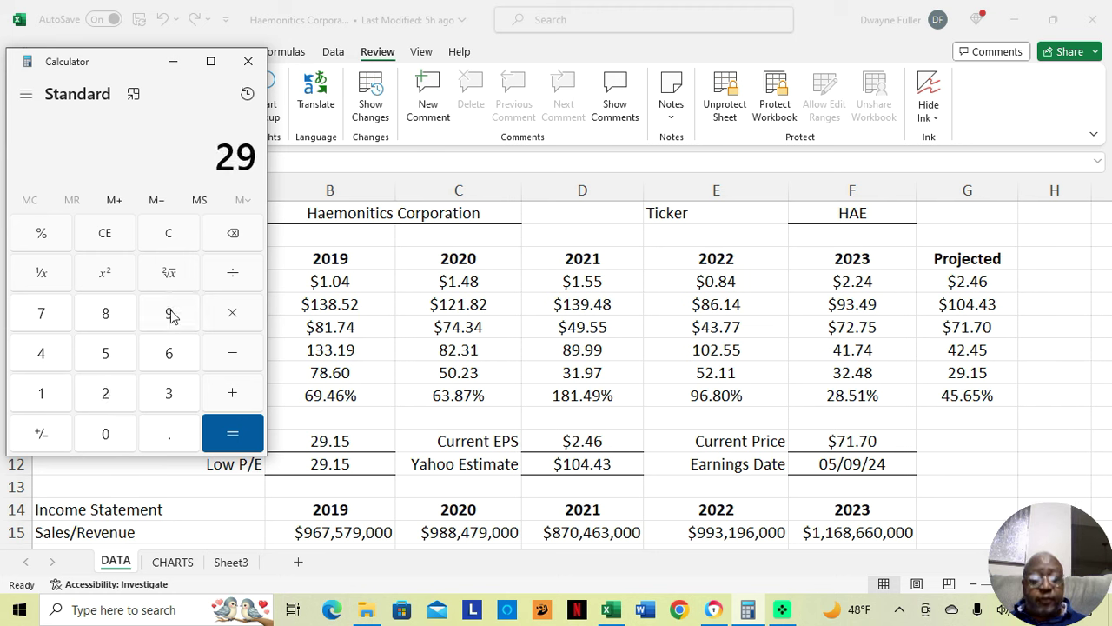
left_click(171, 442)
left_click(42, 397)
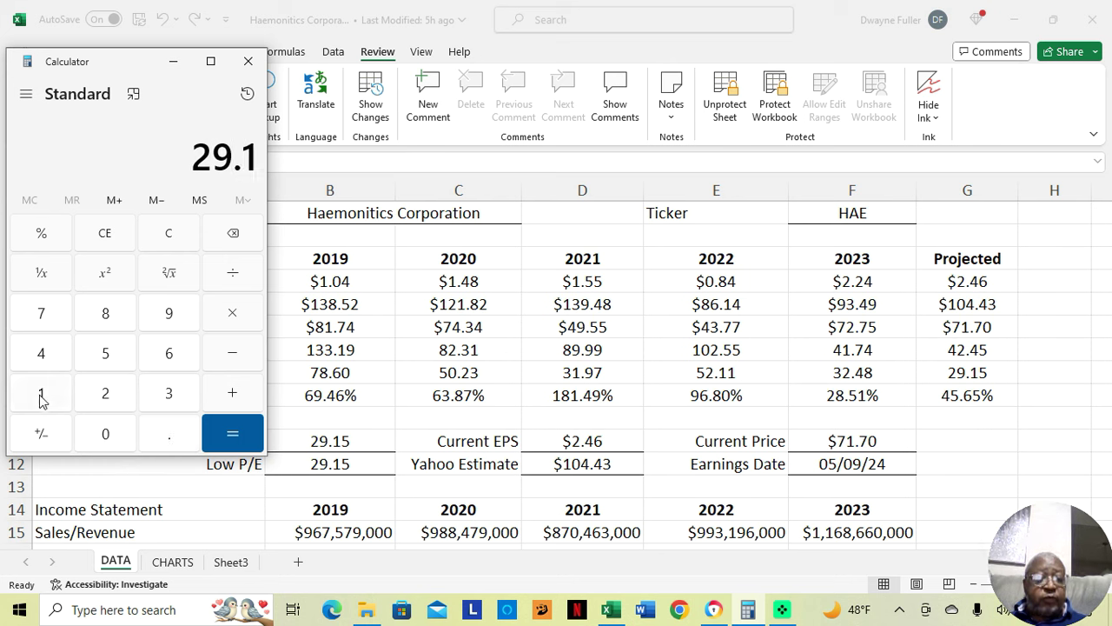
left_click(104, 353)
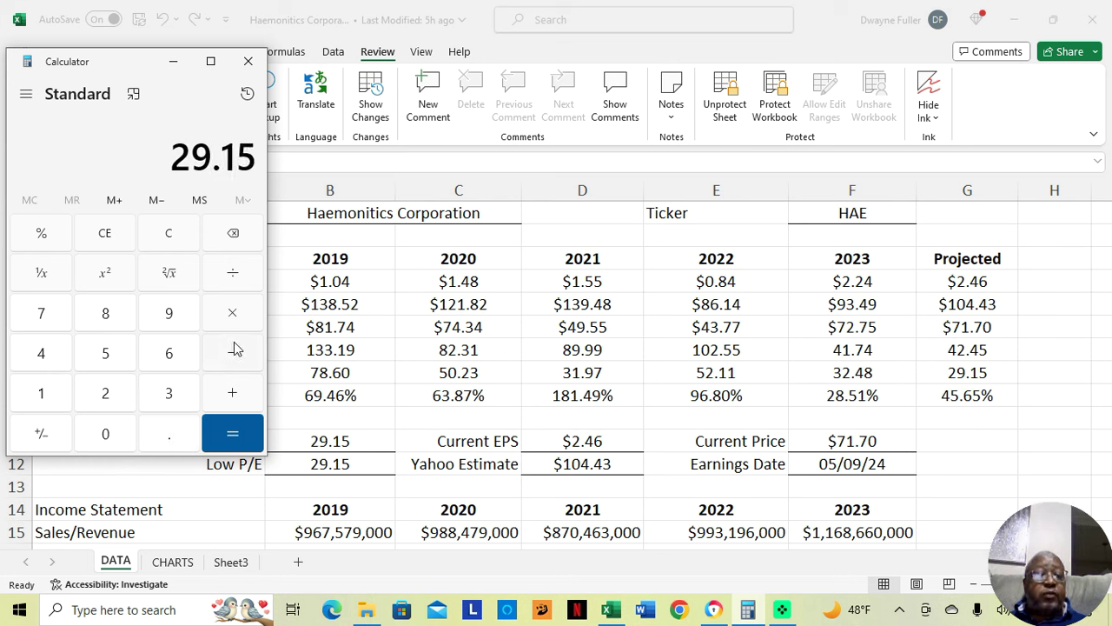
left_click(235, 398)
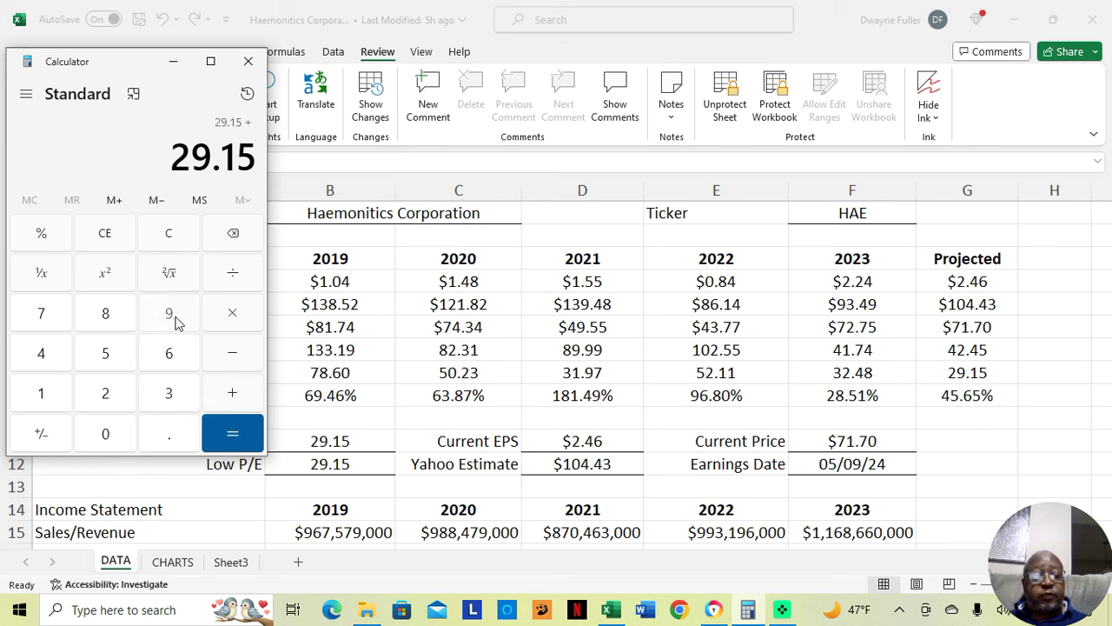
left_click(174, 320)
left_click(232, 433)
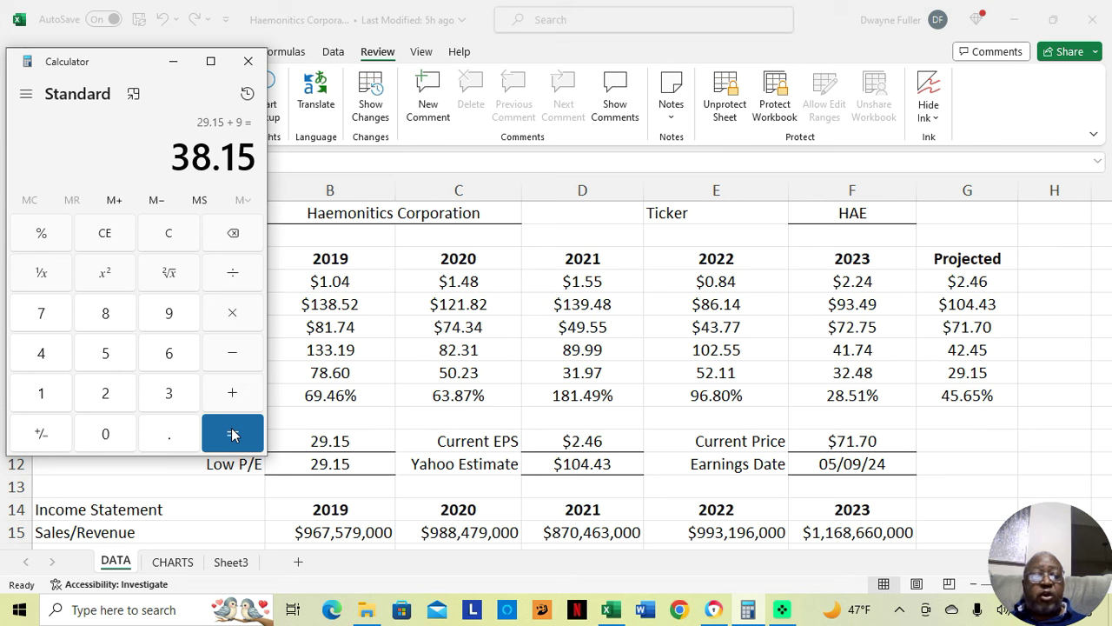
Step: Multiply the sum of the low P/E and 9 by the current EPS of 2.46
left_click(239, 320)
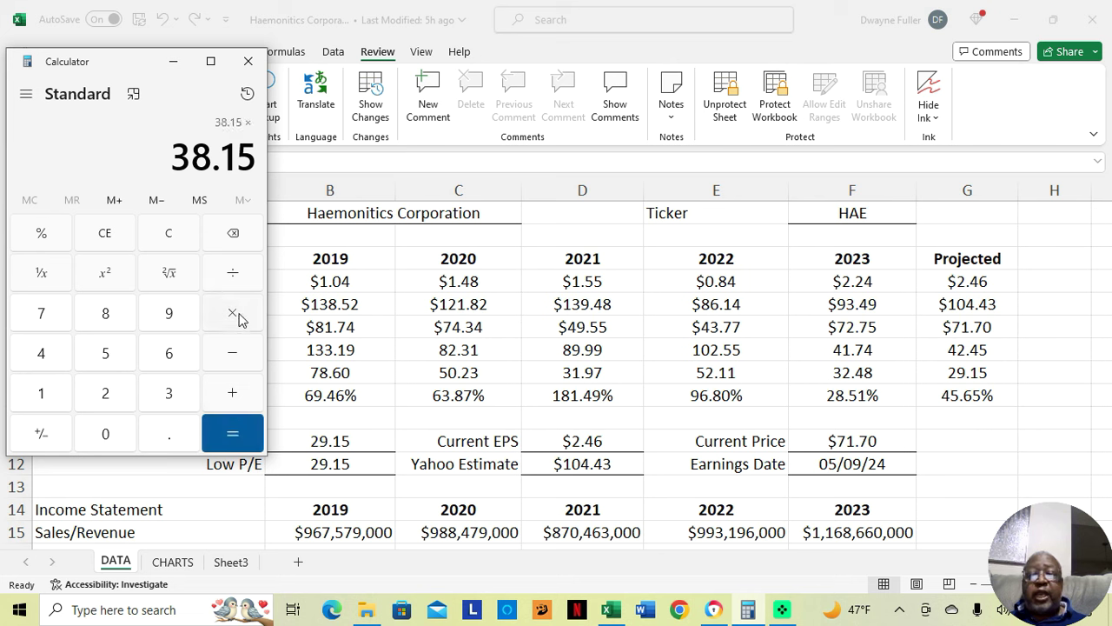
left_click(109, 396)
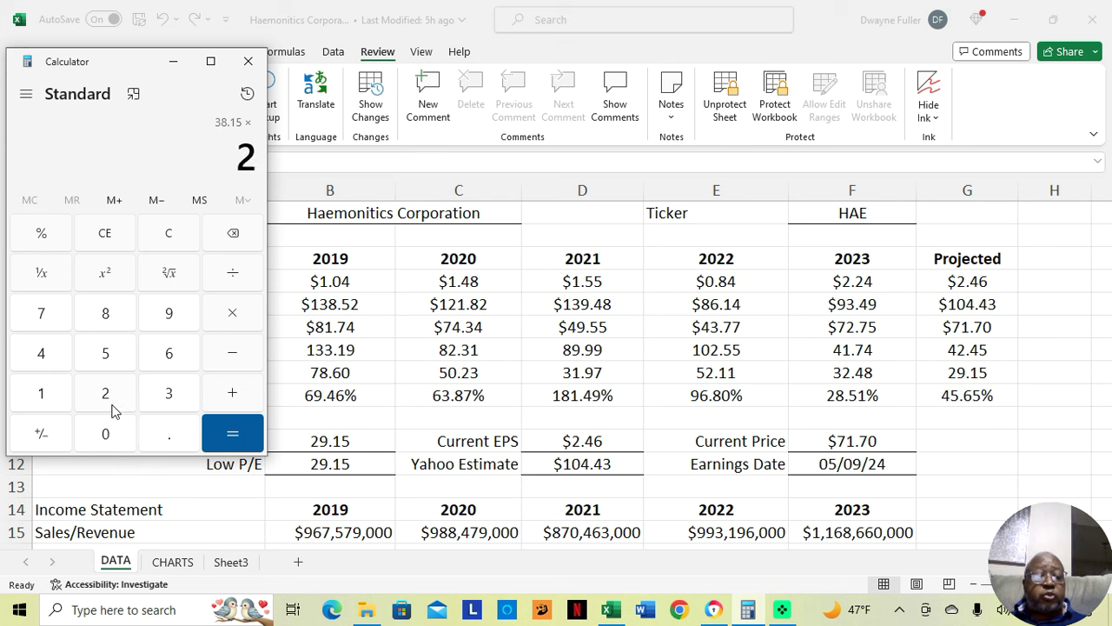
left_click(164, 437)
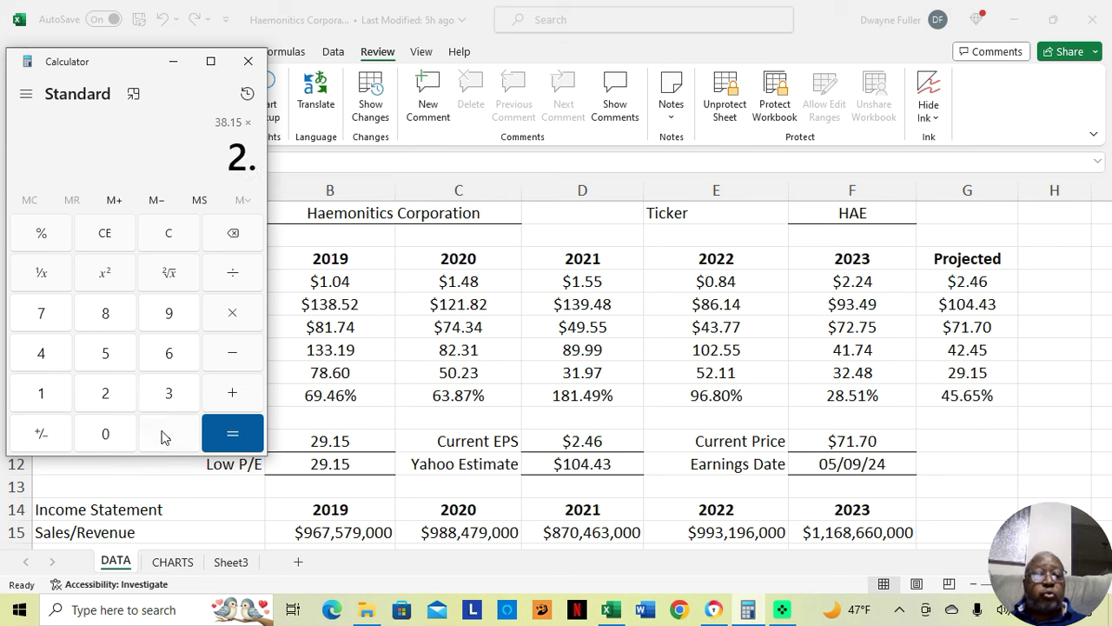
left_click(43, 353)
left_click(151, 351)
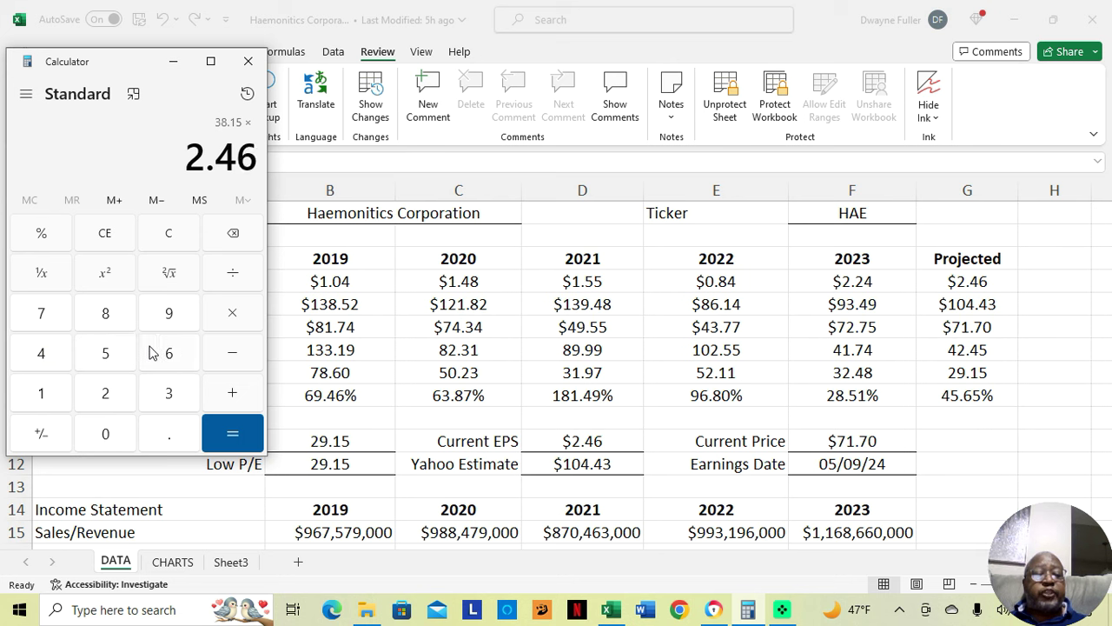
left_click(233, 433)
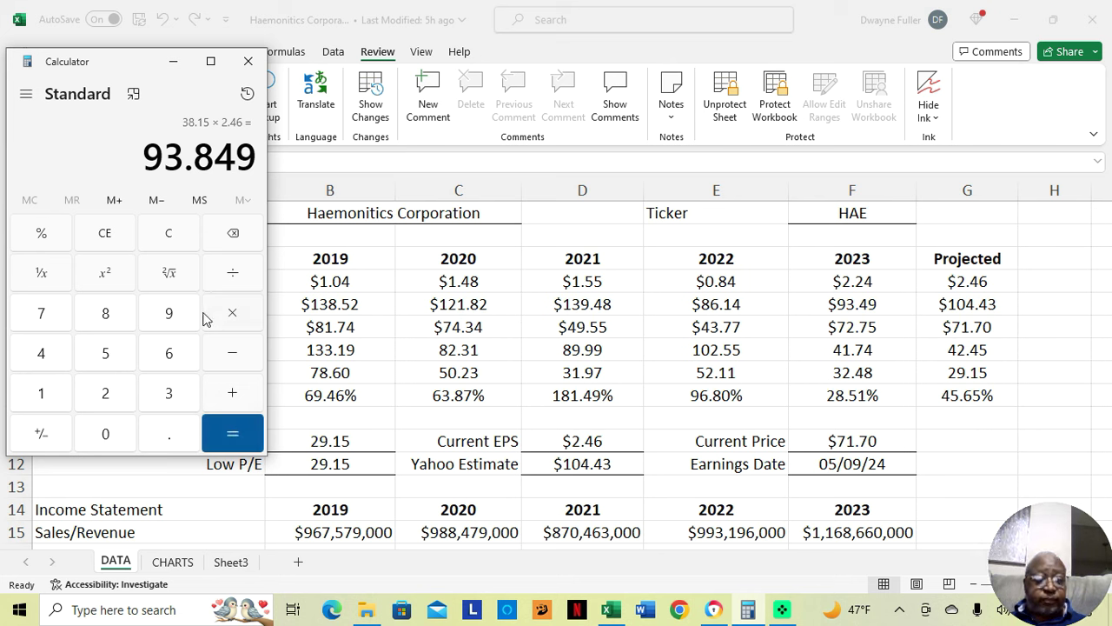
Step: Clear the calculation and add 25 to the low P/E ratio of 29.15
left_click(170, 235)
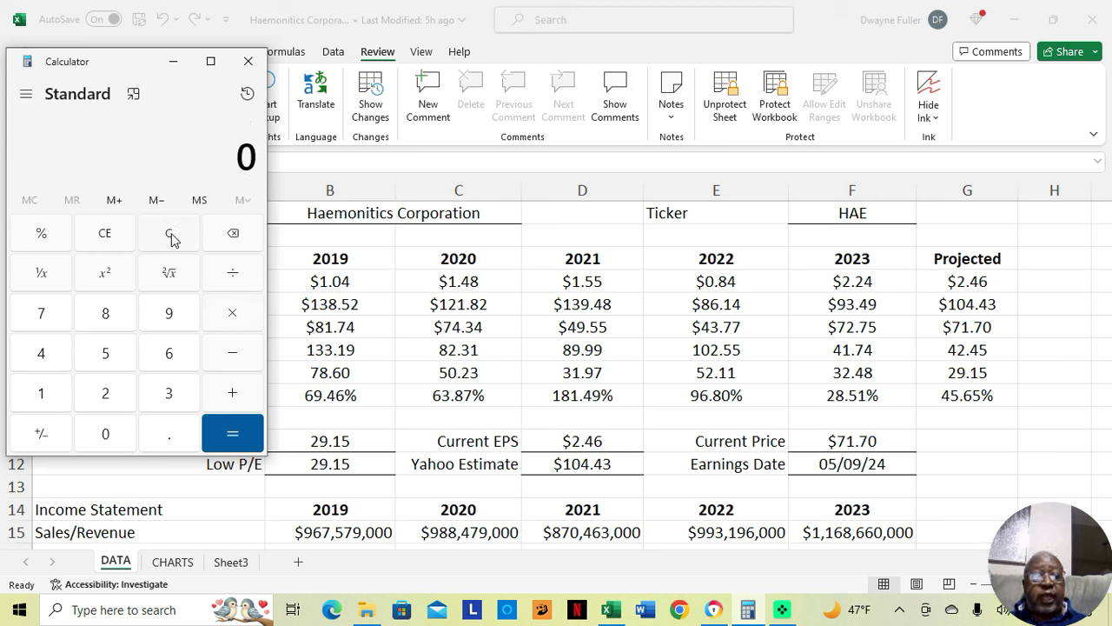
left_click(100, 395)
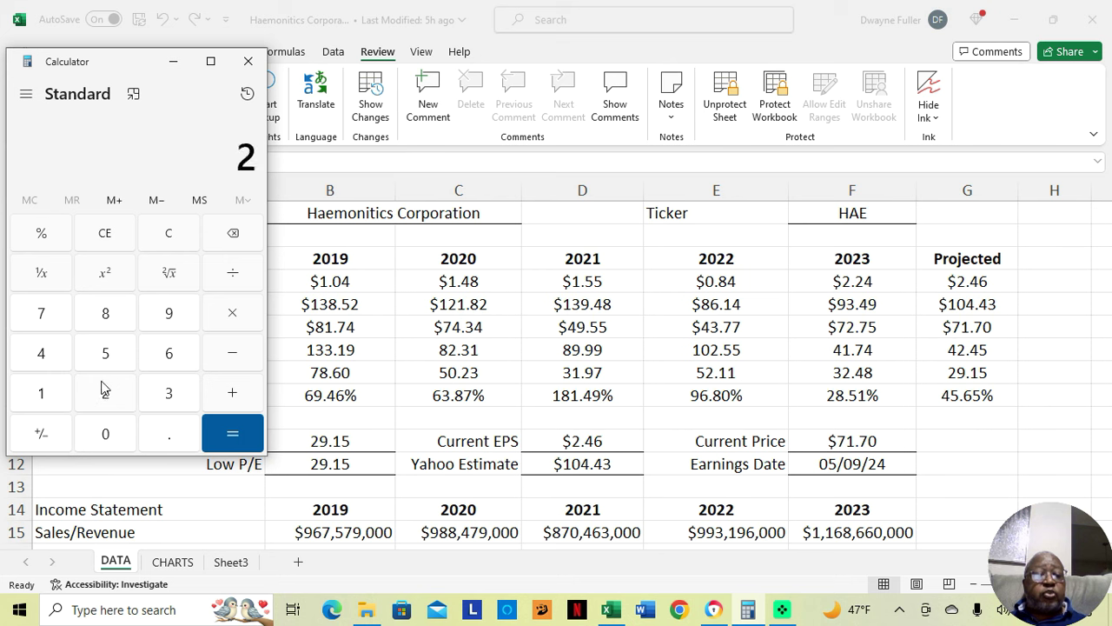
left_click(158, 311)
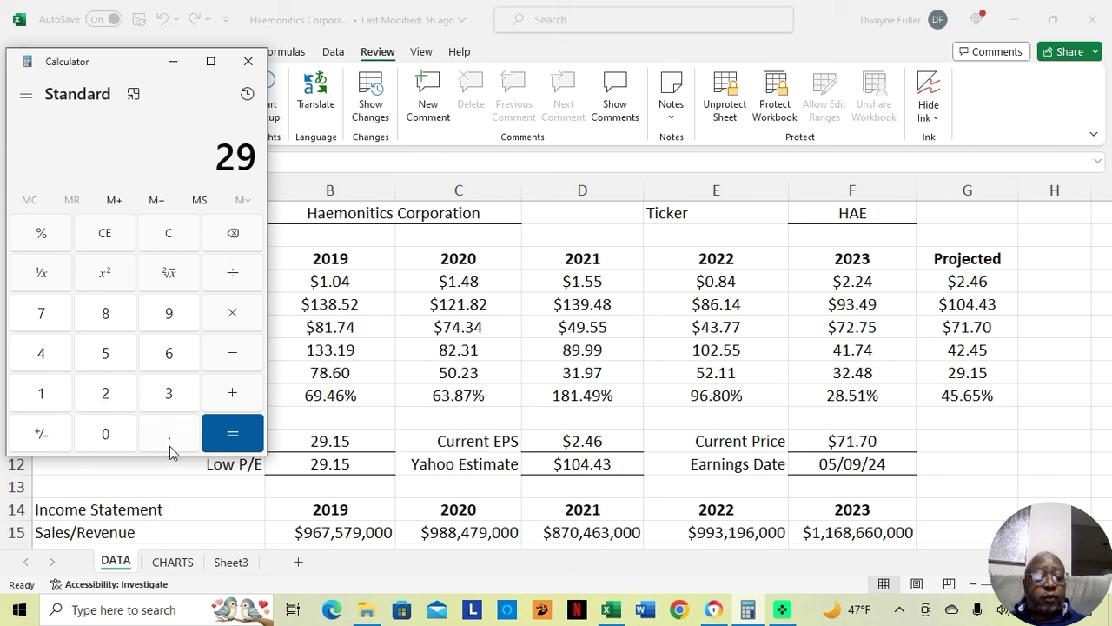
left_click(170, 443)
left_click(39, 396)
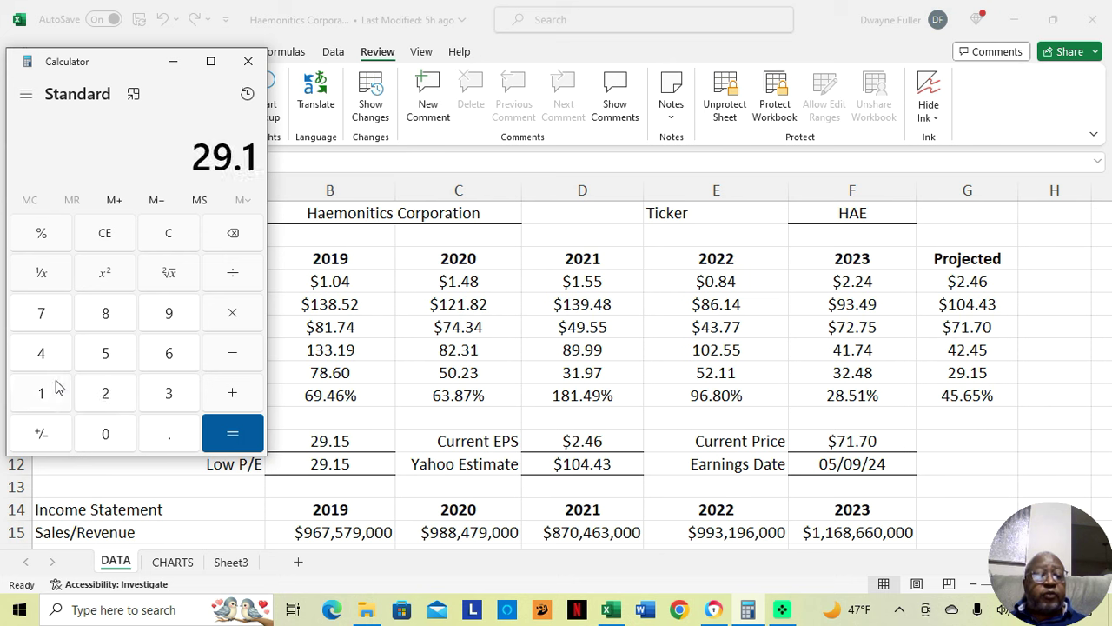
left_click(103, 347)
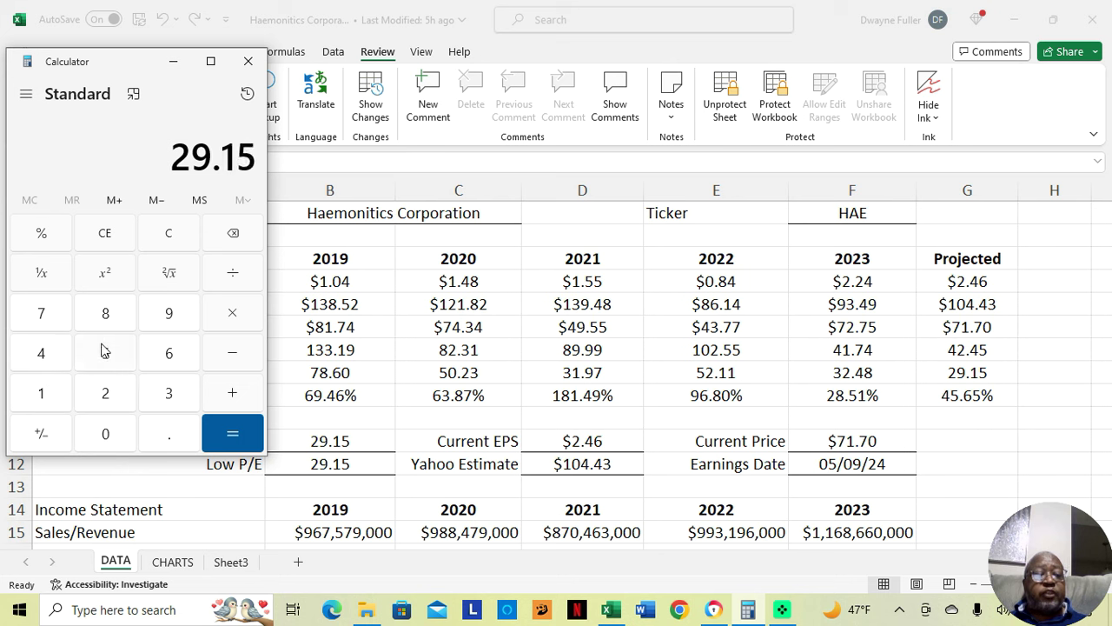
left_click(235, 396)
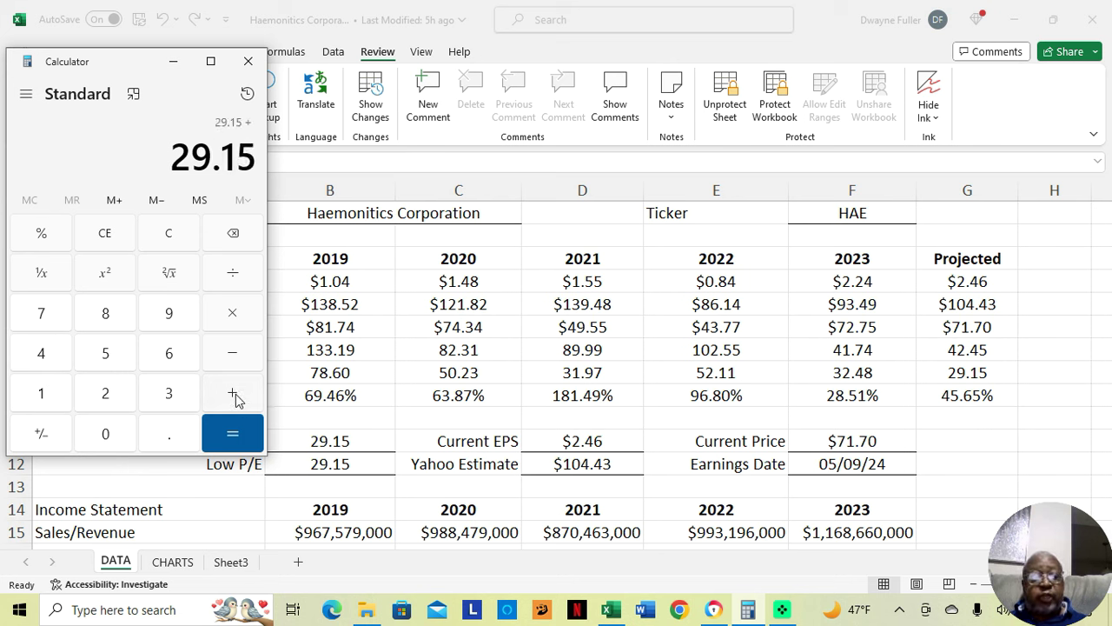
left_click(106, 394)
left_click(95, 351)
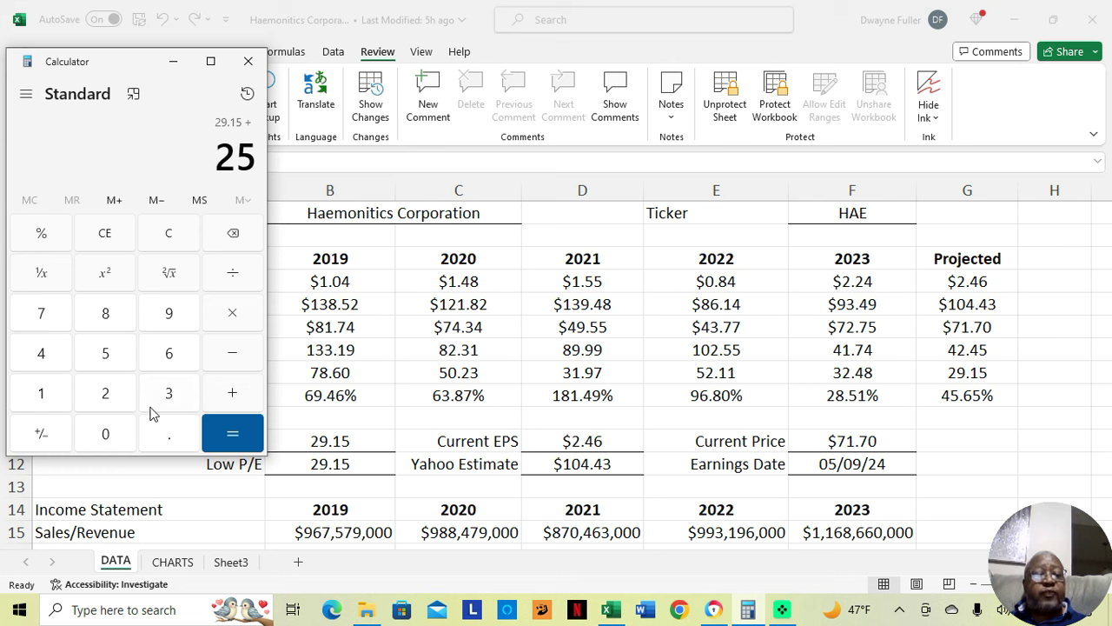
left_click(237, 439)
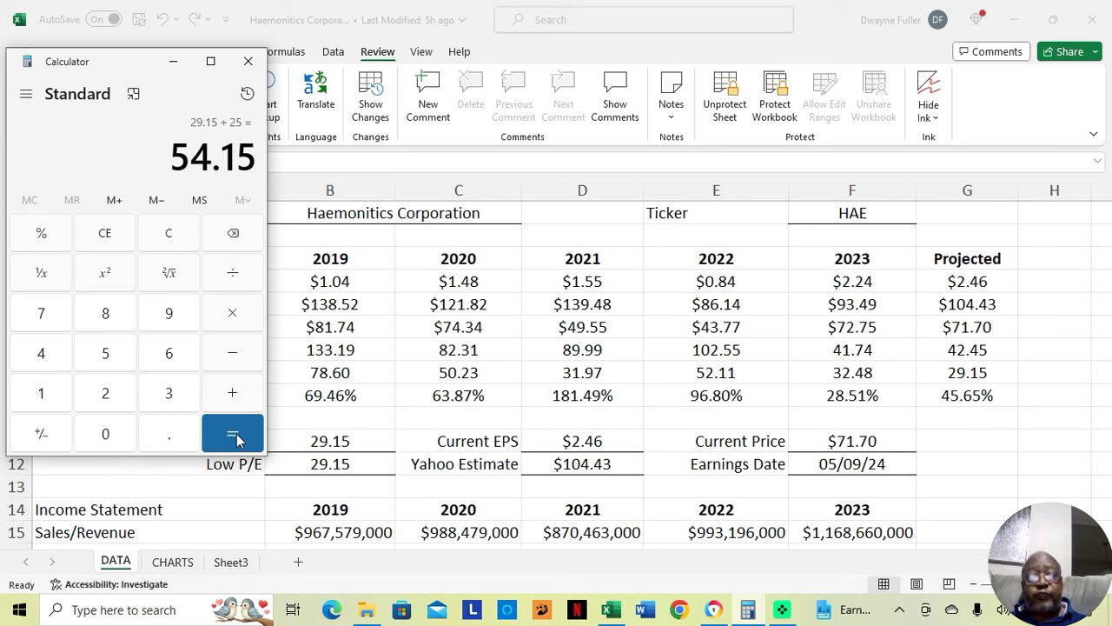
Step: Multiply the sum of the low P/E and 25 by the EPS of 2.46, and close the Calculator
left_click(233, 313)
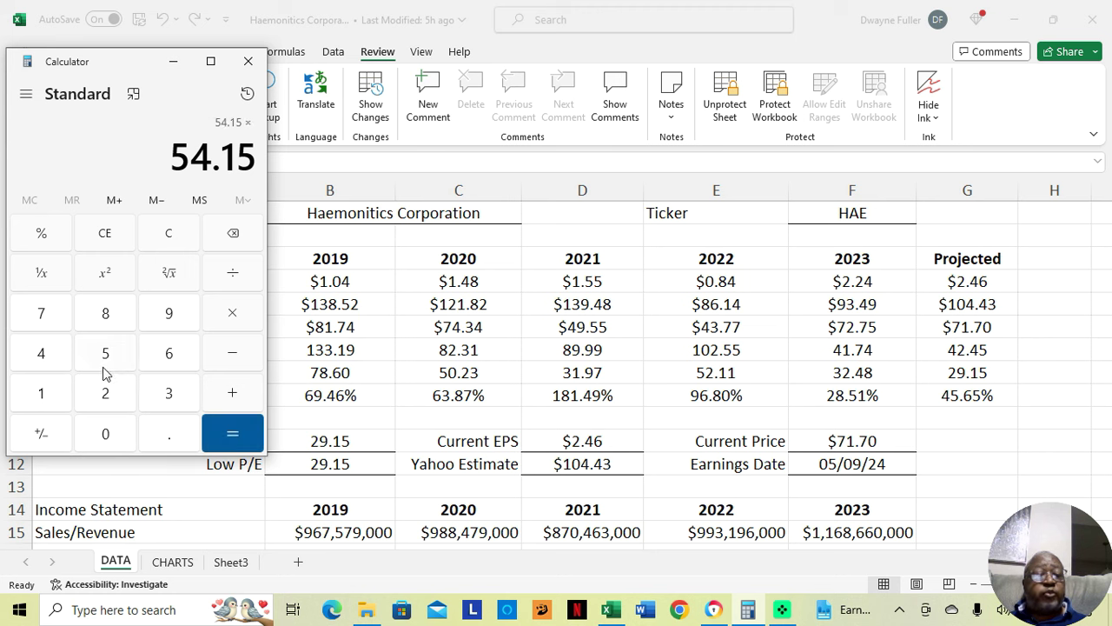
left_click(101, 402)
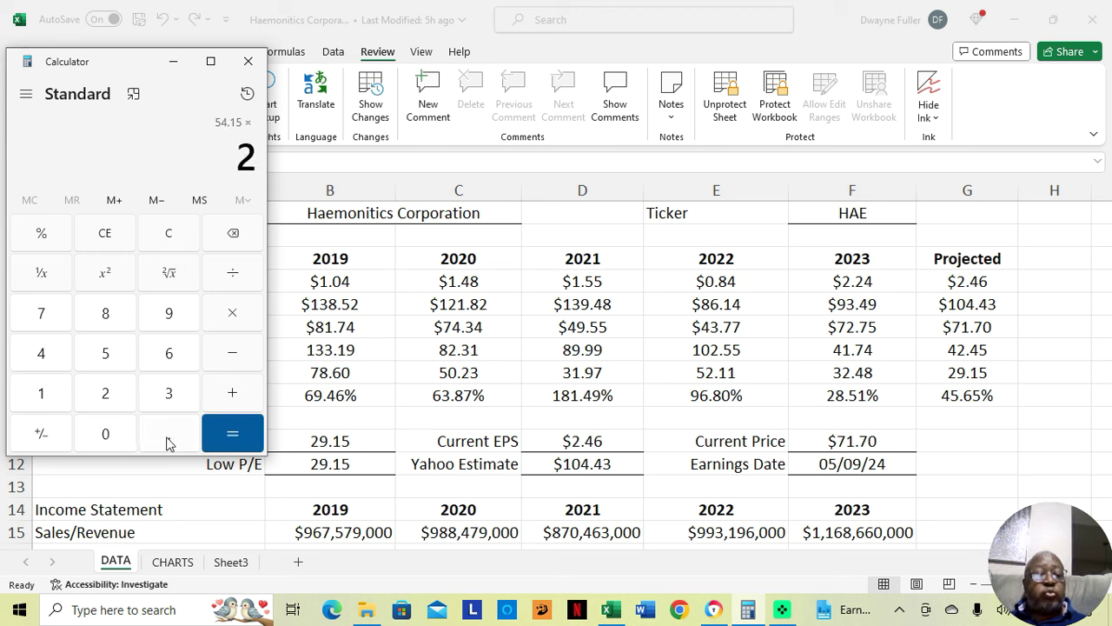
left_click(169, 438)
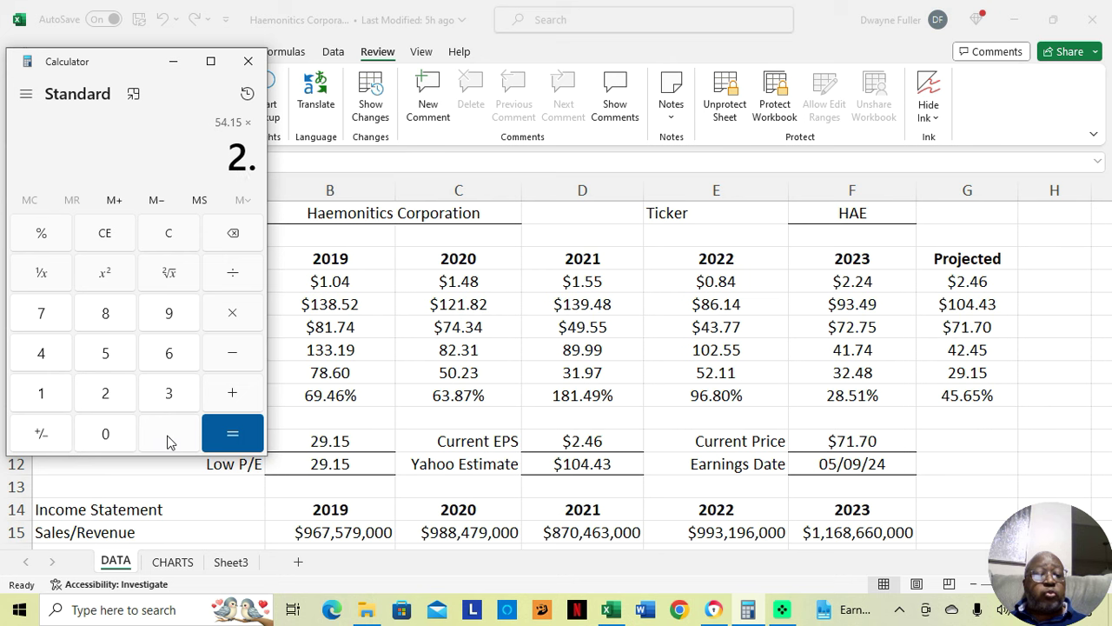
left_click(41, 354)
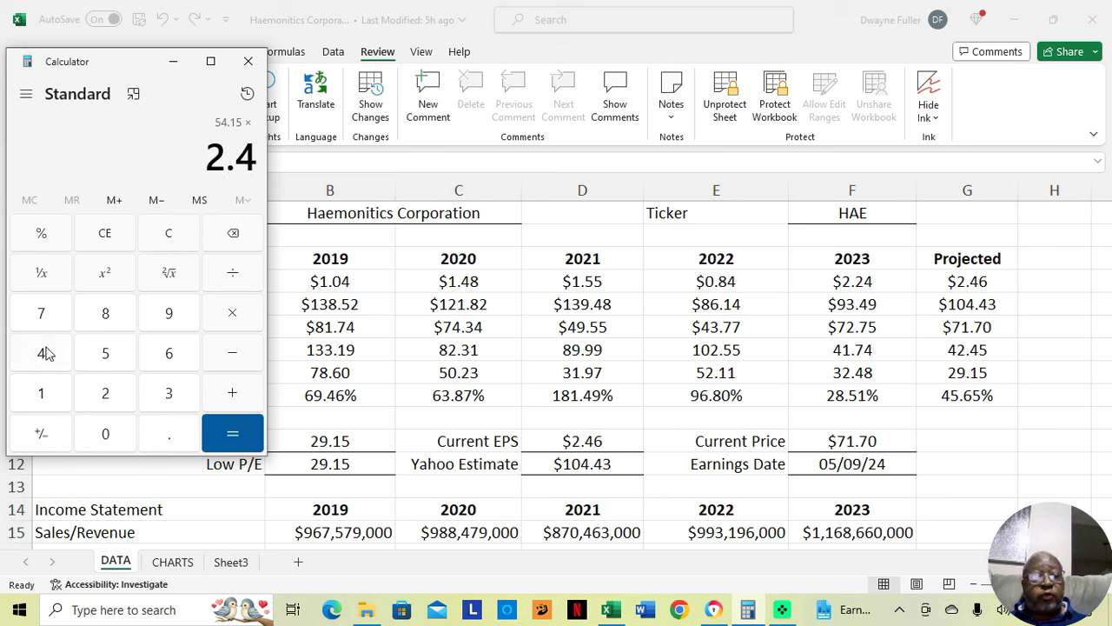
left_click(169, 360)
left_click(232, 437)
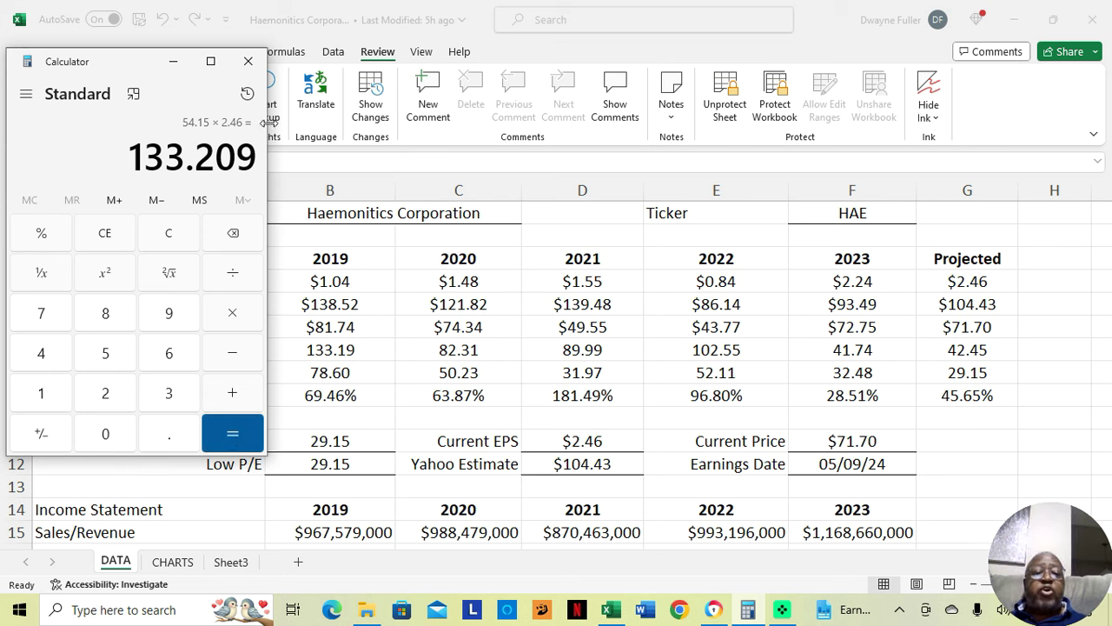
left_click(247, 60)
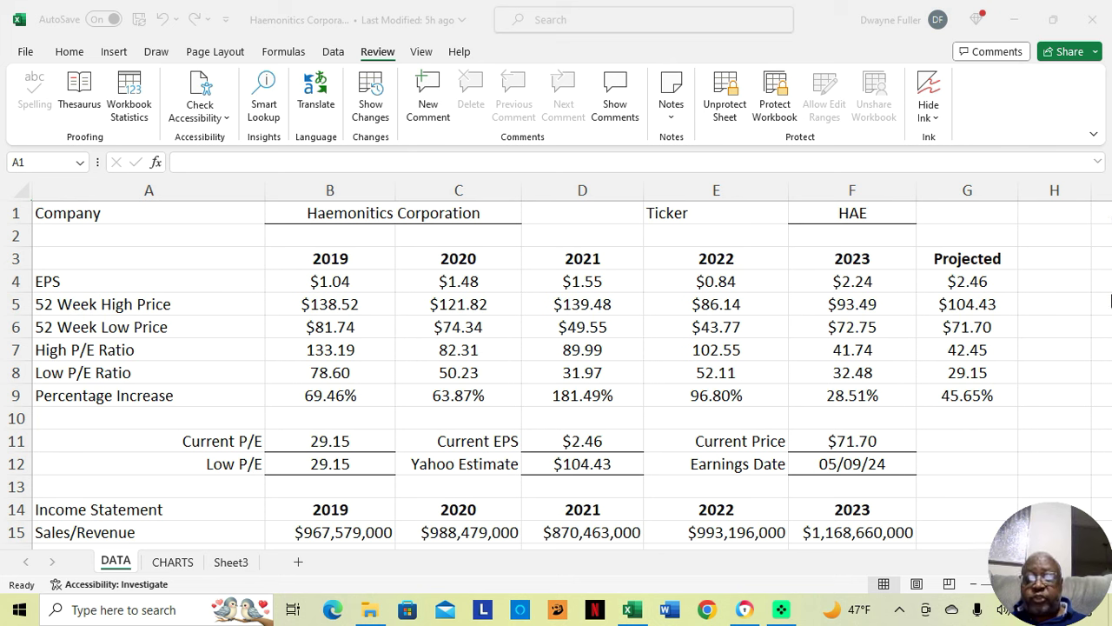
Step: Return to the Excel worksheet and examine the Income Statement and Other Ratios sections for 2019 to 2023
left_click(1111, 289)
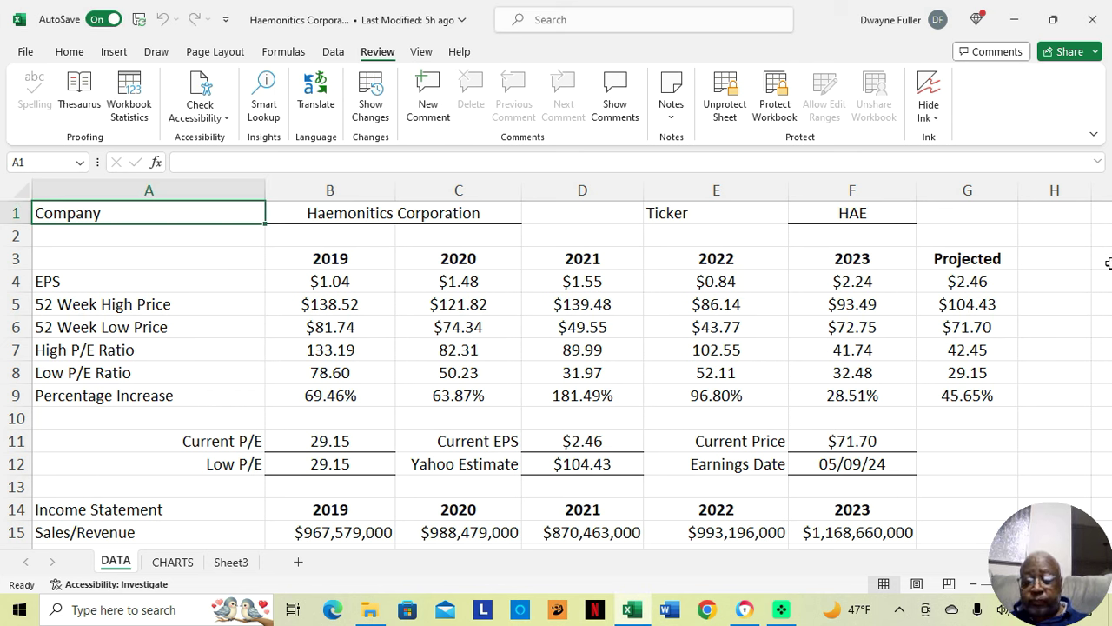
key("Down")
key("Down")
key("Down")
key("Down")
key("Down")
key("Down")
key("Down")
key("Down")
key("Down")
key("Down")
key("Down")
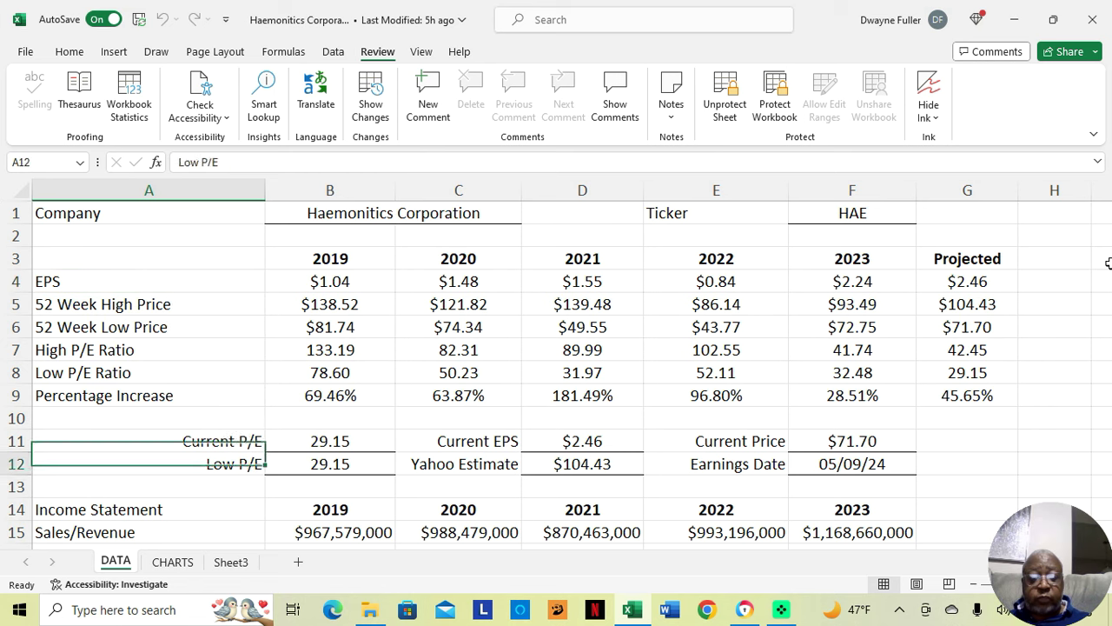
key("Down")
key("Down")
key("Down")
key("Down")
key("Down")
key("Down")
key("Down")
key("Down")
key("Down")
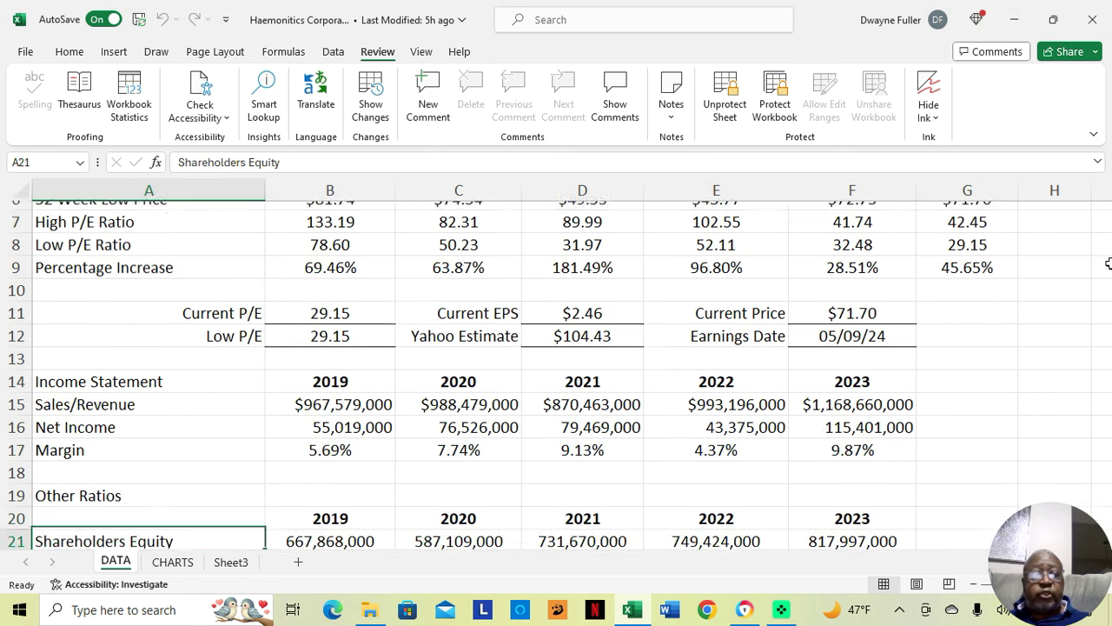
key("Down")
key("Down")
key("Down")
key("Down")
key("Down")
key("Down")
key("Down")
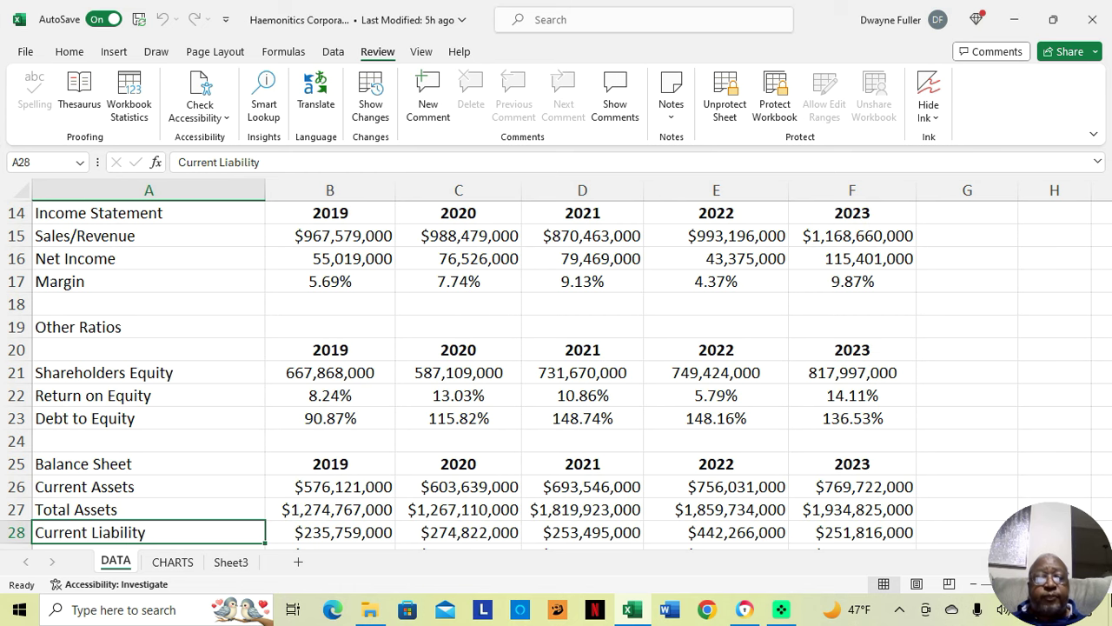
Step: Examine the Balance Sheet rows from Current Assets through Total Assets - Liability
key("Down")
key("Down")
key("Down")
key("Down")
key("Down")
key("Down")
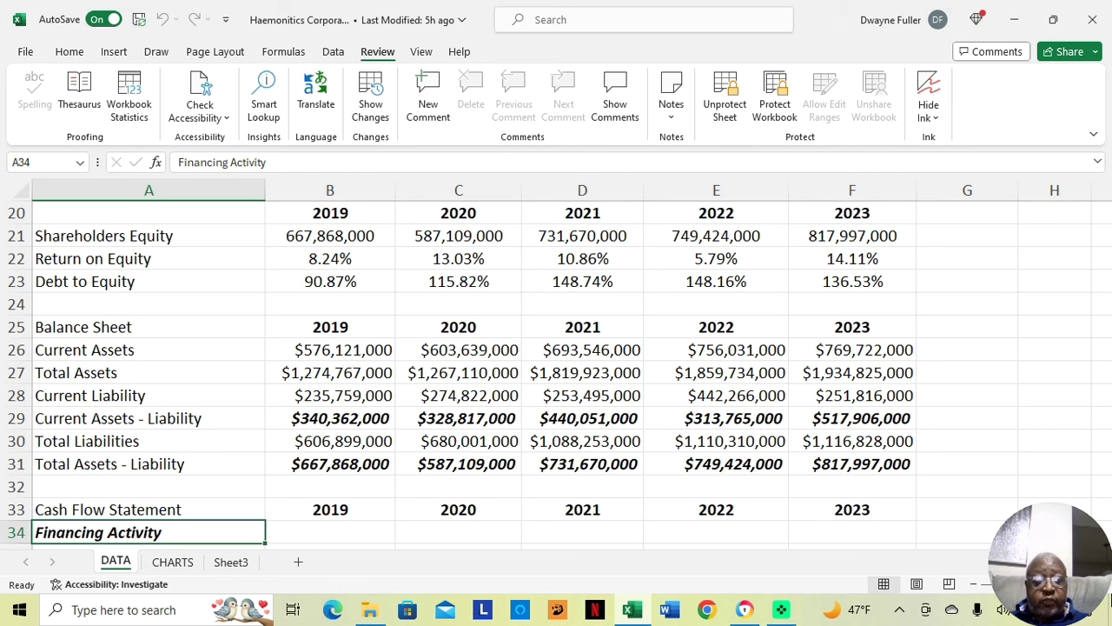
Step: Examine the Financing Activity rows of the Cash Flow Statement, covering dividends, capital stock and debt changes
key("Down")
key("Down")
key("Down")
key("Down")
key("Down")
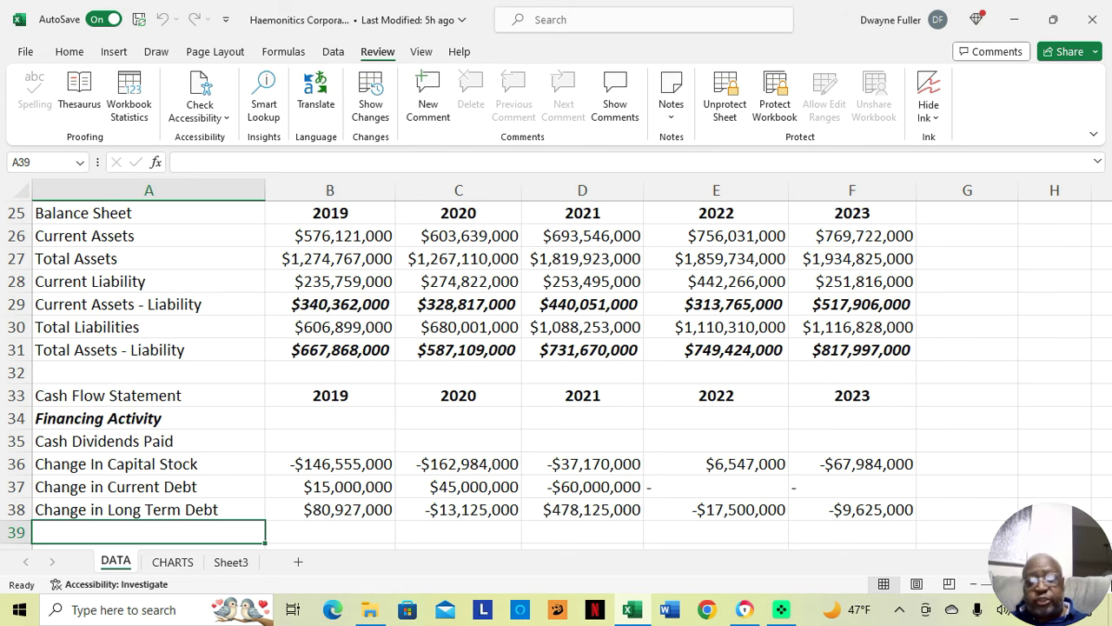
Step: Examine operating cash flow, net change in property, plant and equipment, and free cash flow by year
key("Down")
key("Down")
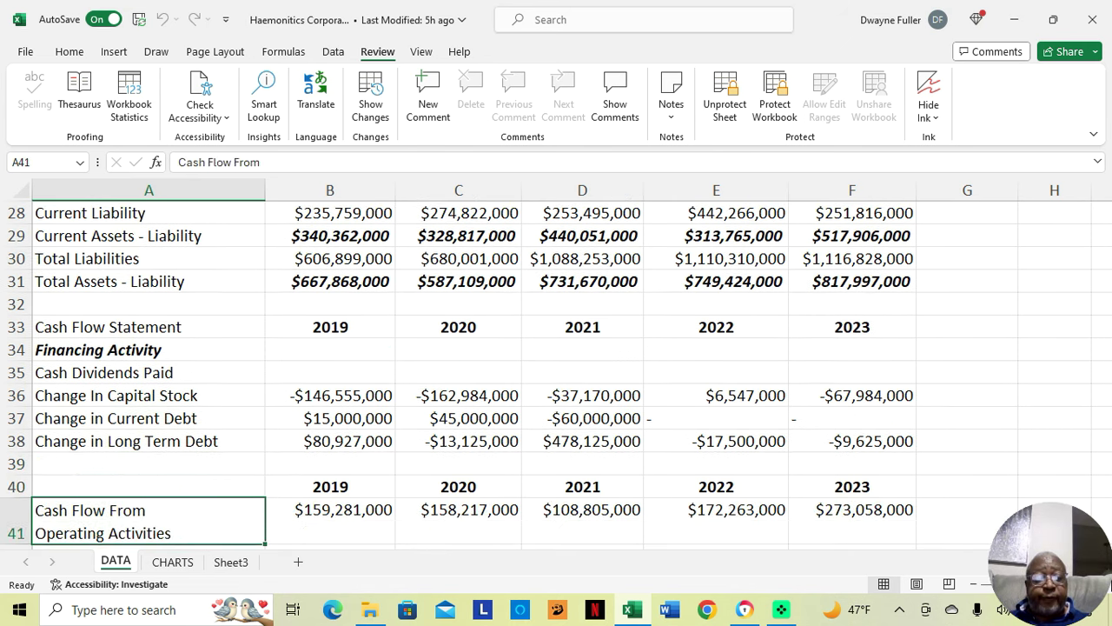
key("Down")
key("Down")
key("Down")
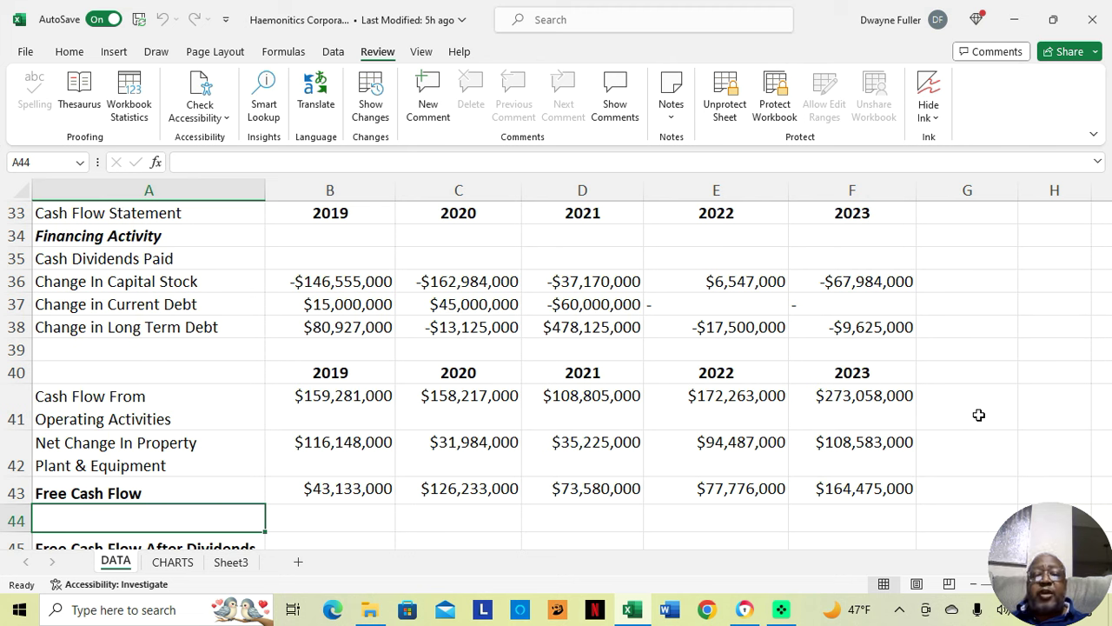
Step: Examine the Free Cash Flow After Dividends section for 2019 to 2023
key("Down")
key("Down")
key("Down")
key("Down")
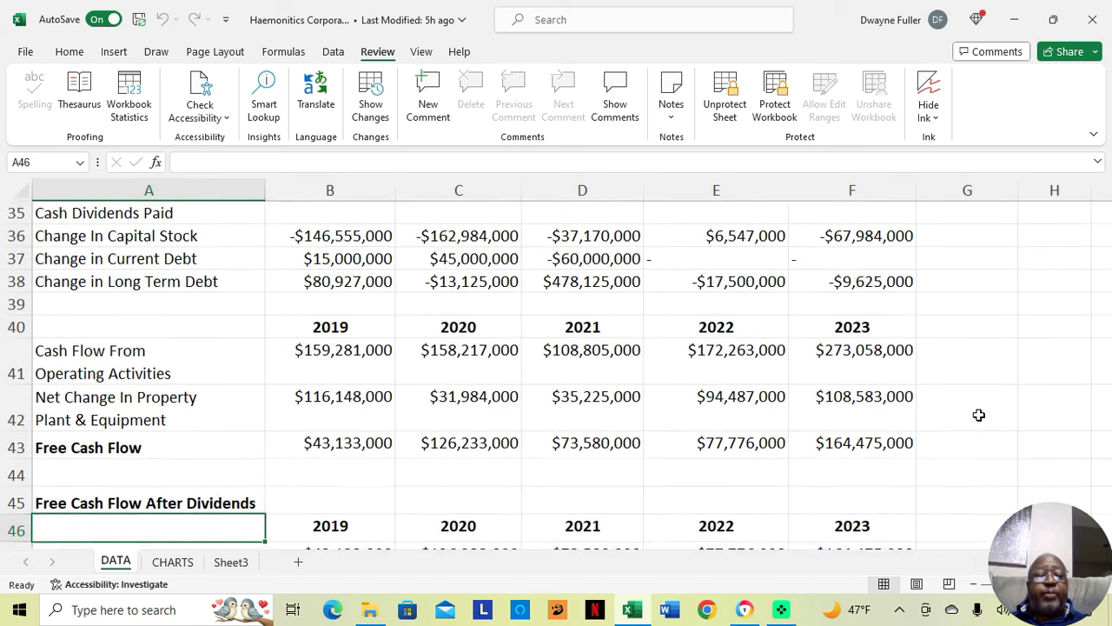
key("Down")
key("Down")
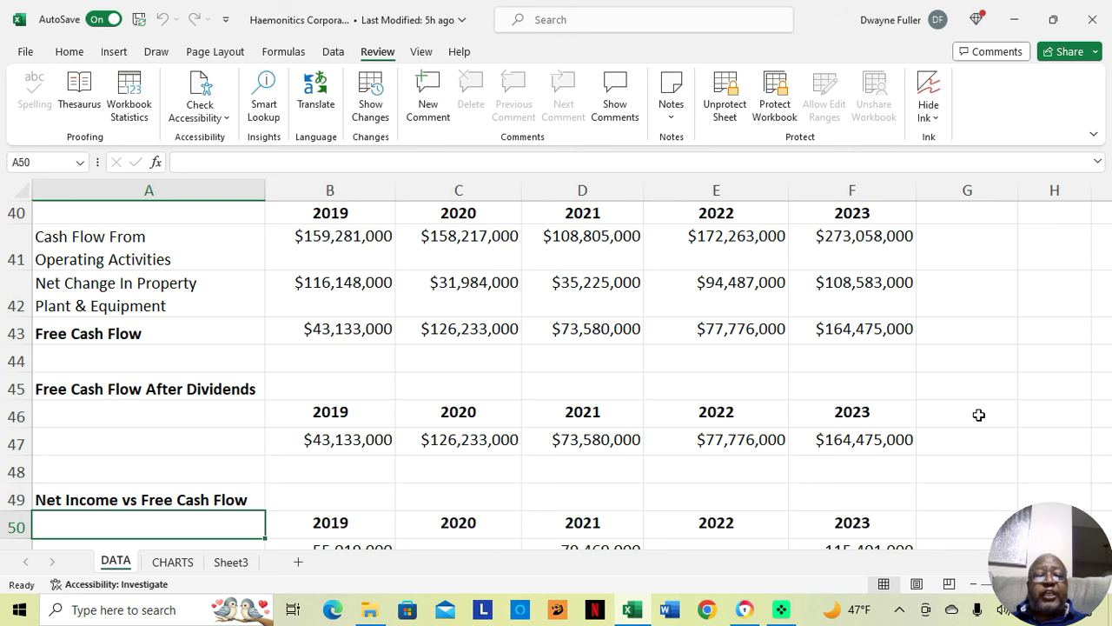
Step: Look through the Net Income vs Free Cash Flow section and the rows beneath it down to Management
key("Down")
key("Down")
key("Down")
key("Down")
key("Down")
key("Down")
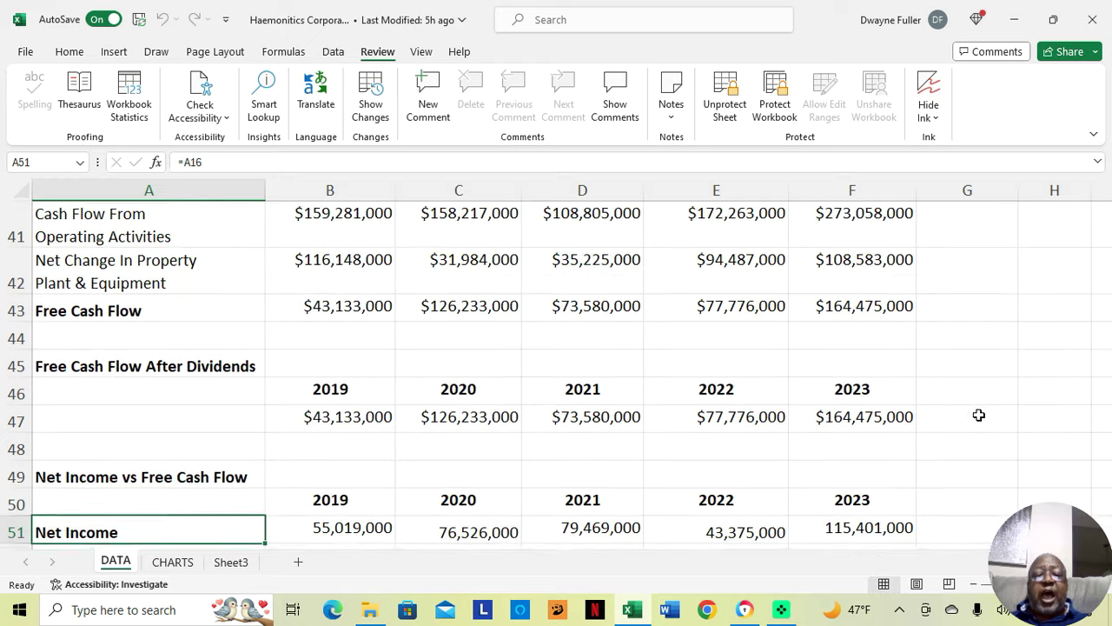
key("Down")
key("Down")
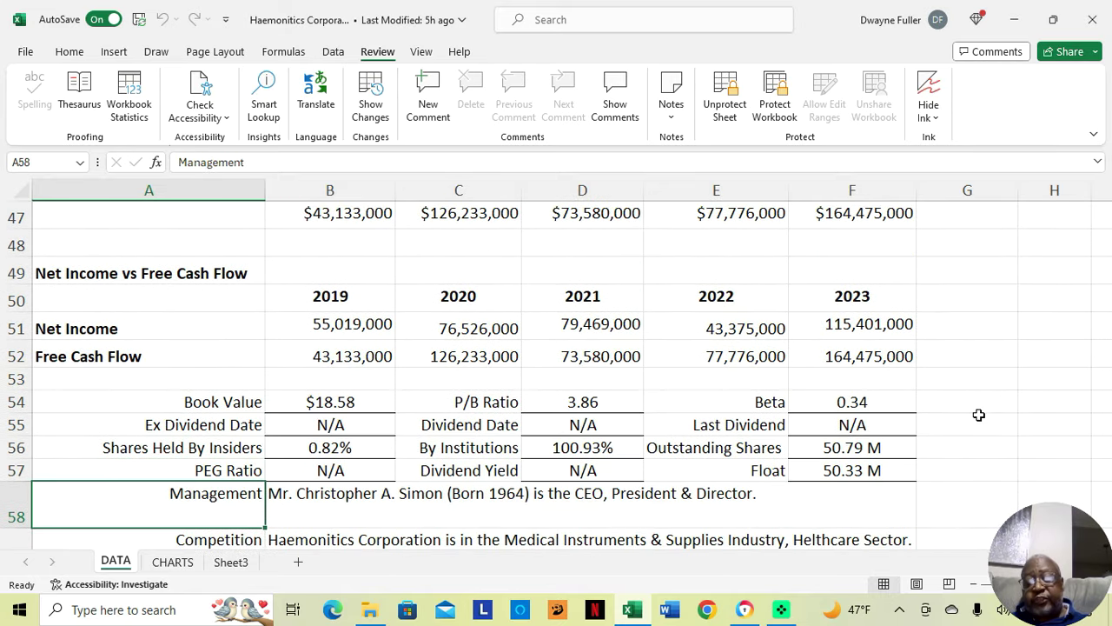
Step: Return to the Free Cash Flow After Dividends heading and compare net income with free cash flow for each year
key("Up")
key("Up")
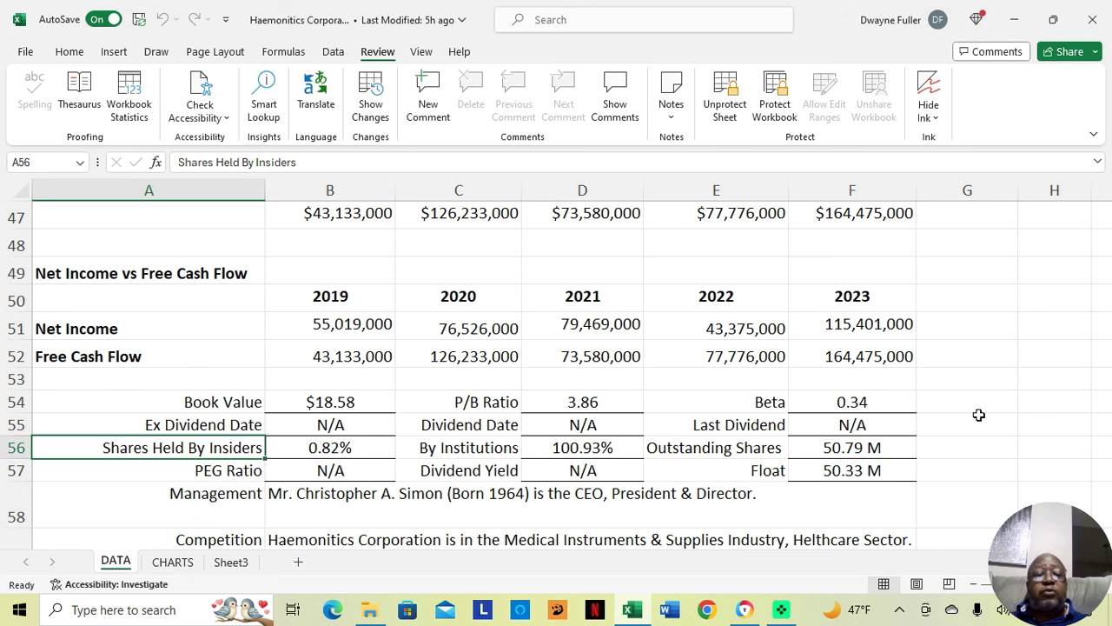
key("Up")
key("Up")
key("Up")
key("Up")
key("Up")
key("Up")
key("Up")
key("Up")
key("Up")
key("Up")
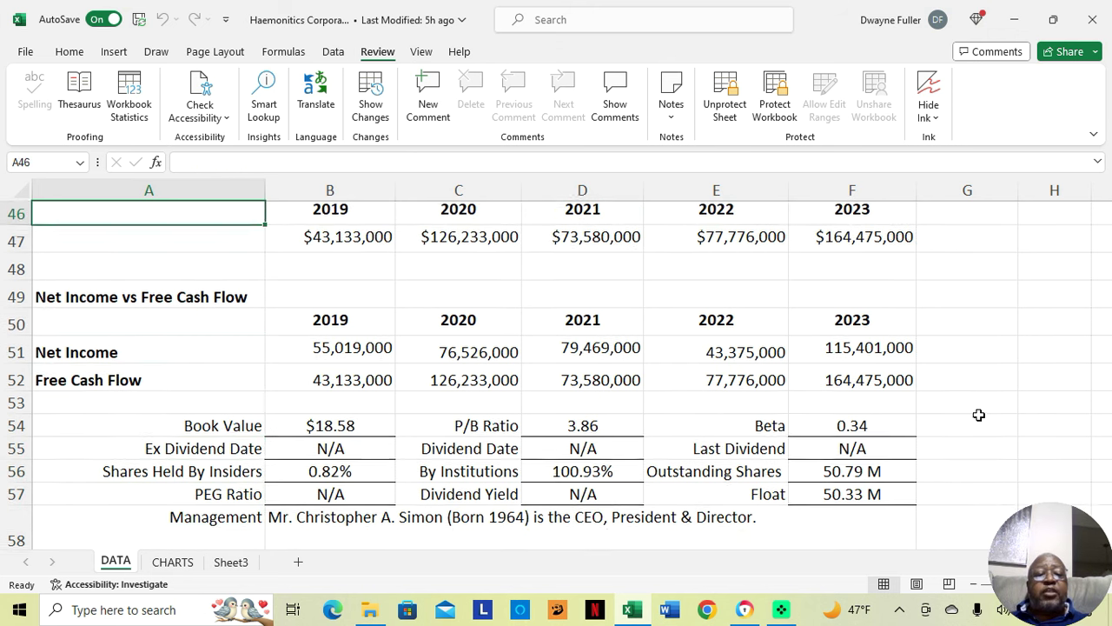
key("Up")
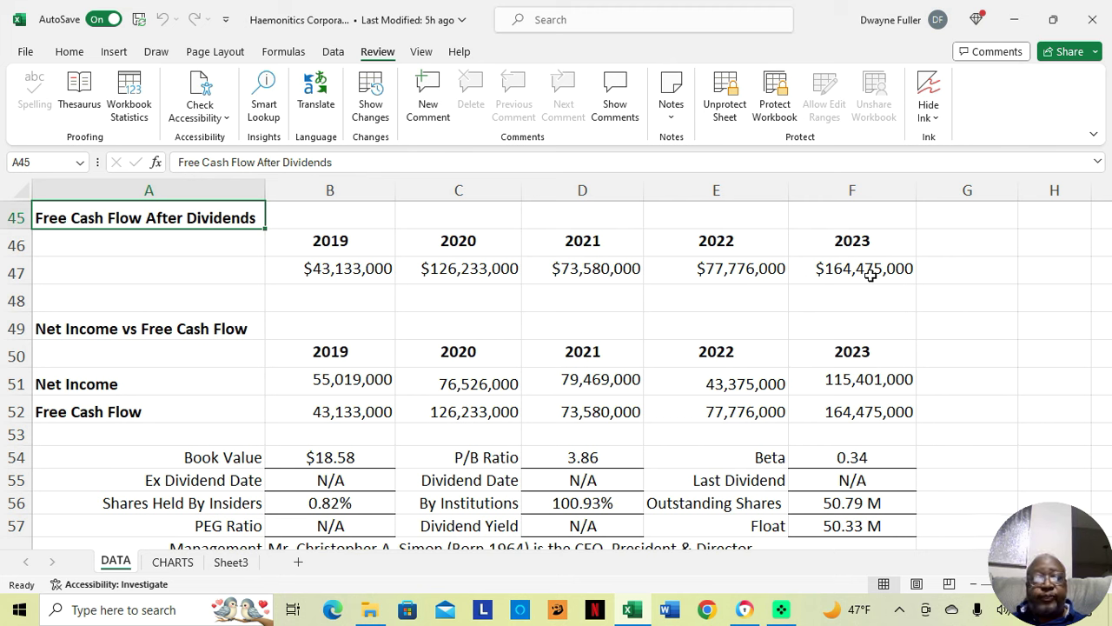
Step: Examine the share statistics from Book Value through Float, plus the Management, Competition and Future Of Company rows
key("Down")
key("Down")
key("Down")
key("Down")
key("Down")
key("Down")
key("Down")
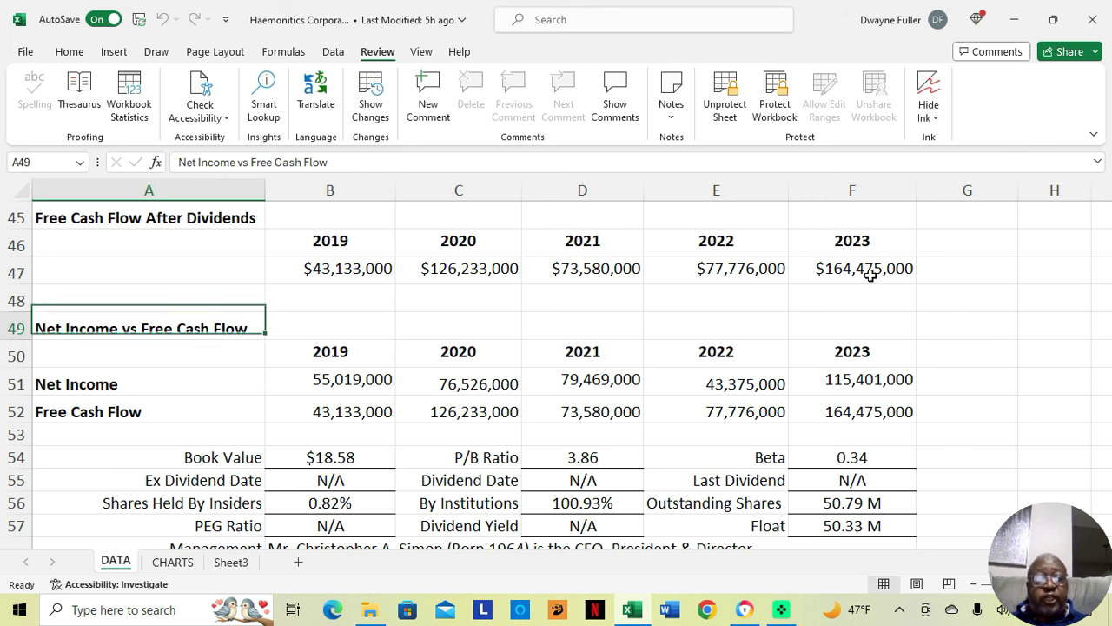
key("Down")
key("Down")
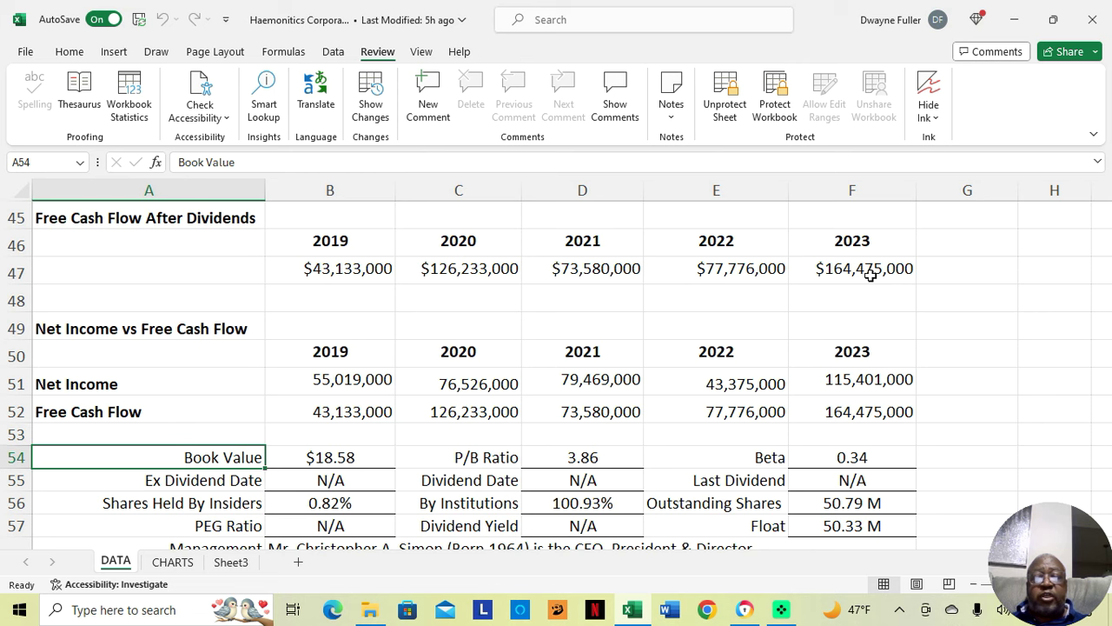
key("Down")
key("Down")
key("Down")
key("Down")
key("Down")
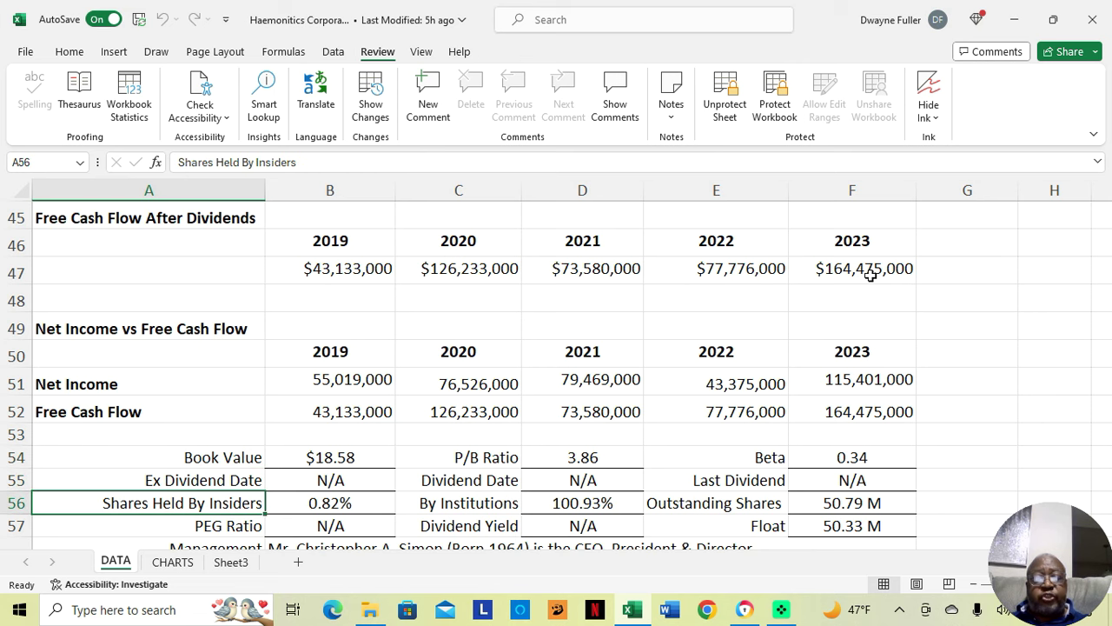
key("Down")
key("Down")
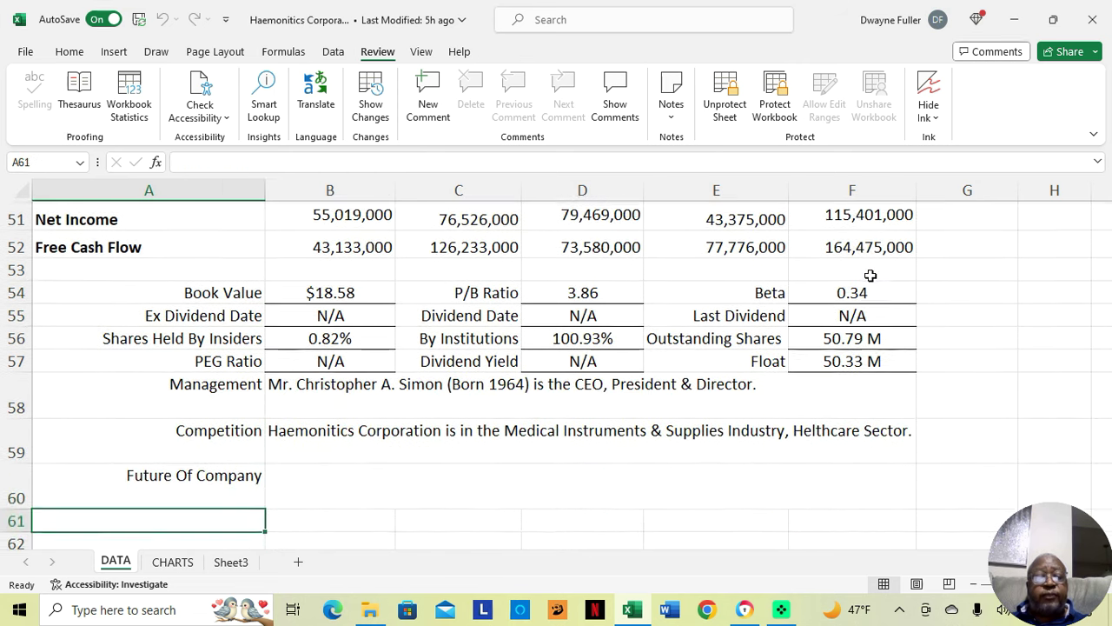